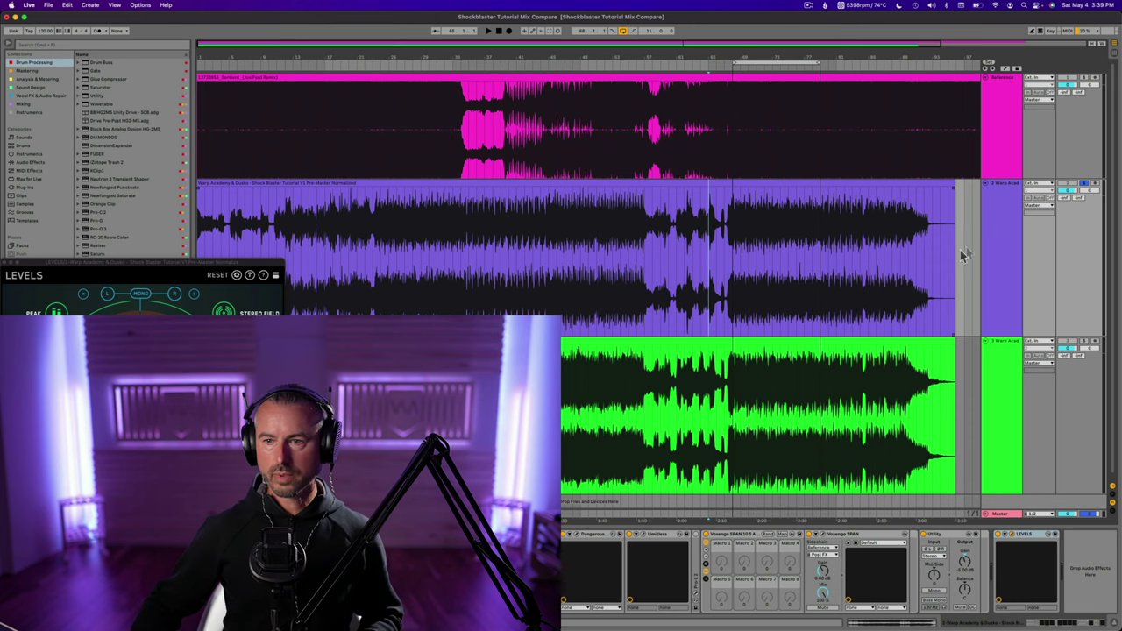
Play the purple V1 Pre-Master Normalized track from bar 62 and measure its loudness with the LEVELS meter
left_click(1008, 238)
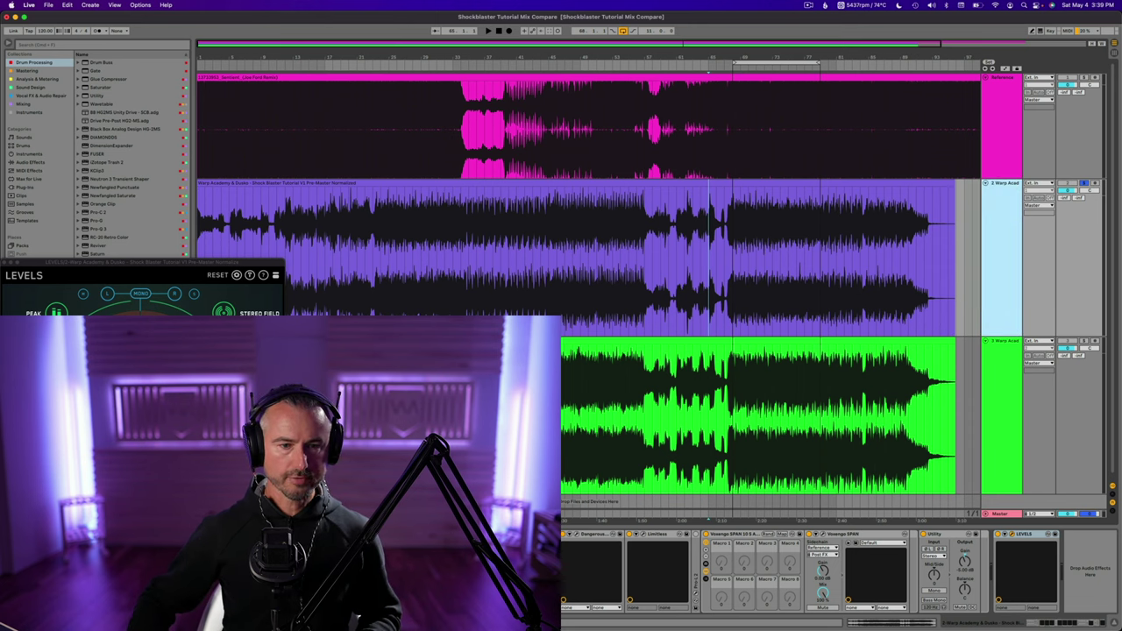
left_click(996, 386)
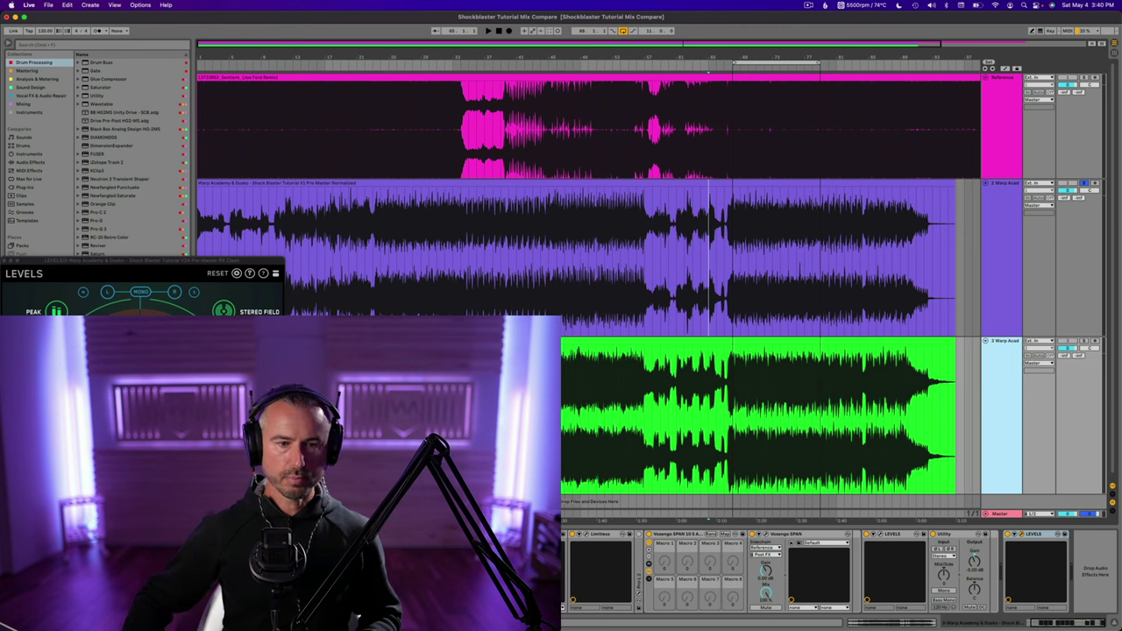
scroll(840, 570, "left", 2)
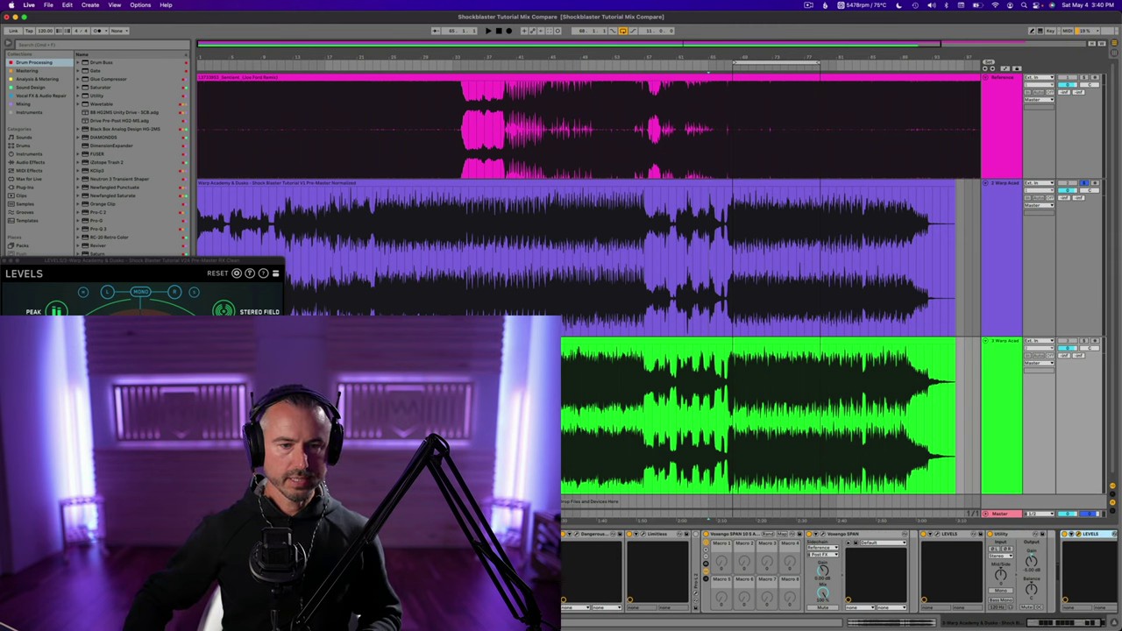
left_click(685, 228)
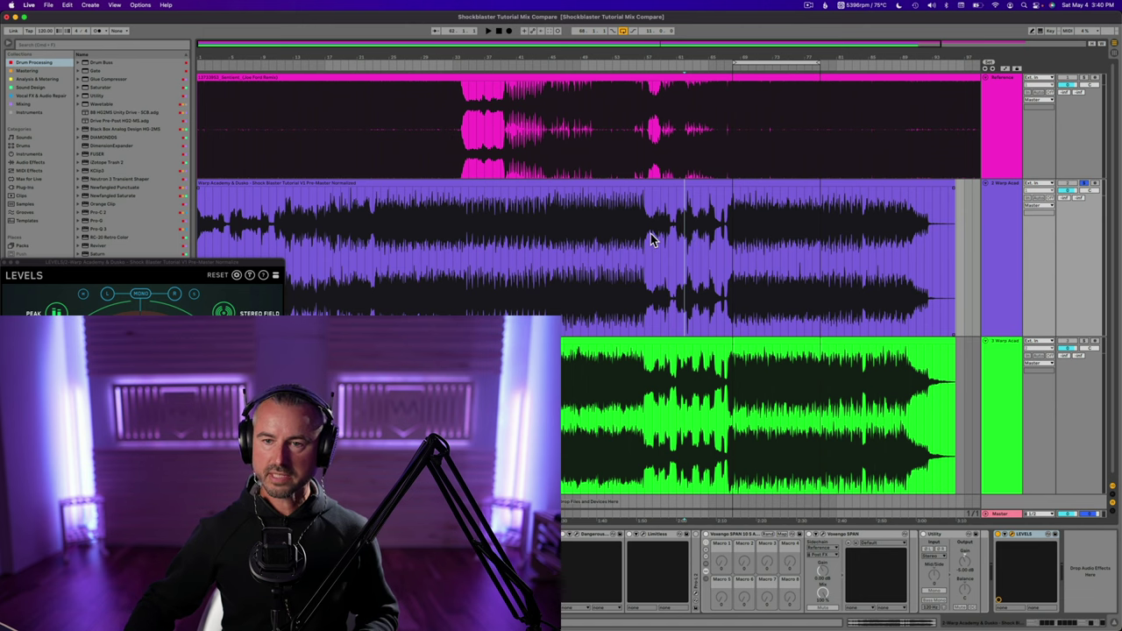
key("space")
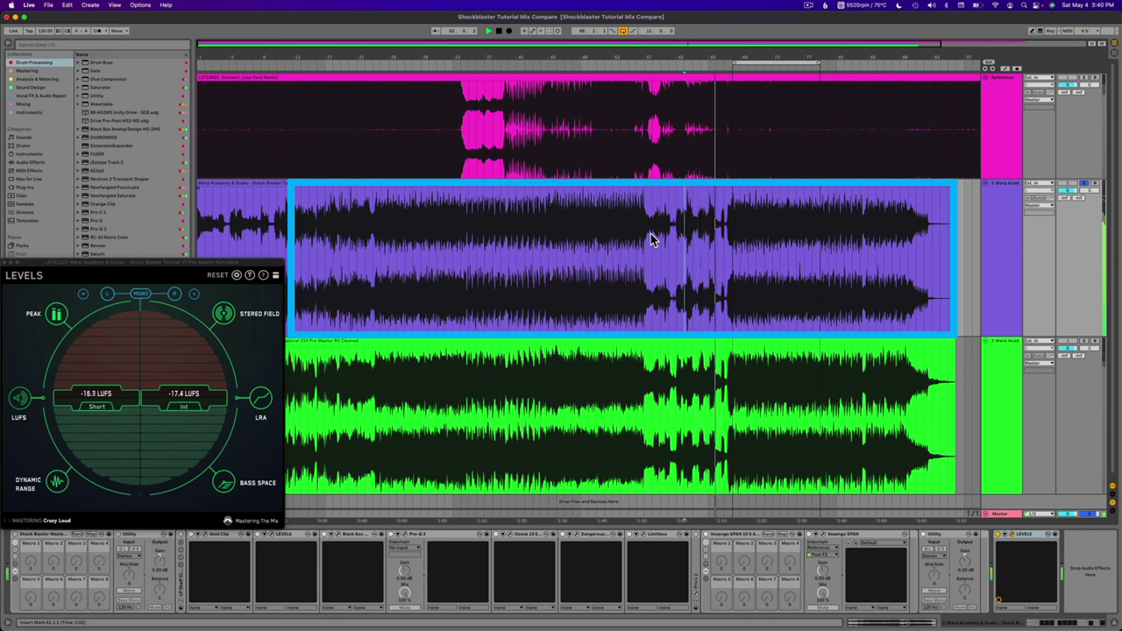
left_click(21, 403)
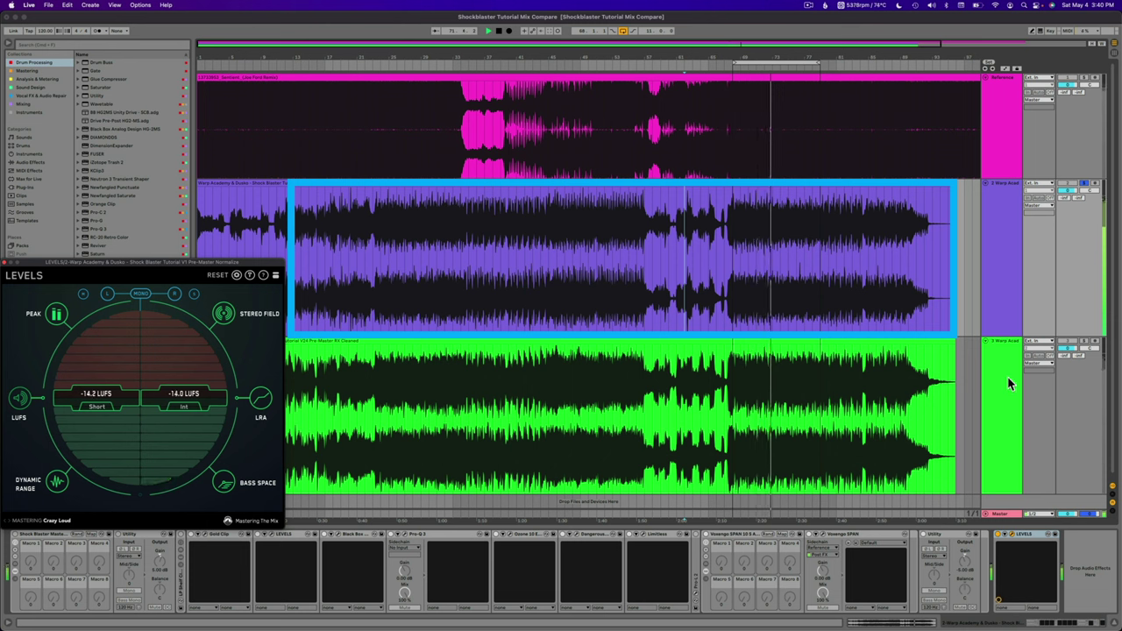
Solo the green V24 Pre-Master RX Cleaned track during playback and measure its LUFS loudness in LEVELS
left_click(1008, 362)
left_click(1085, 343)
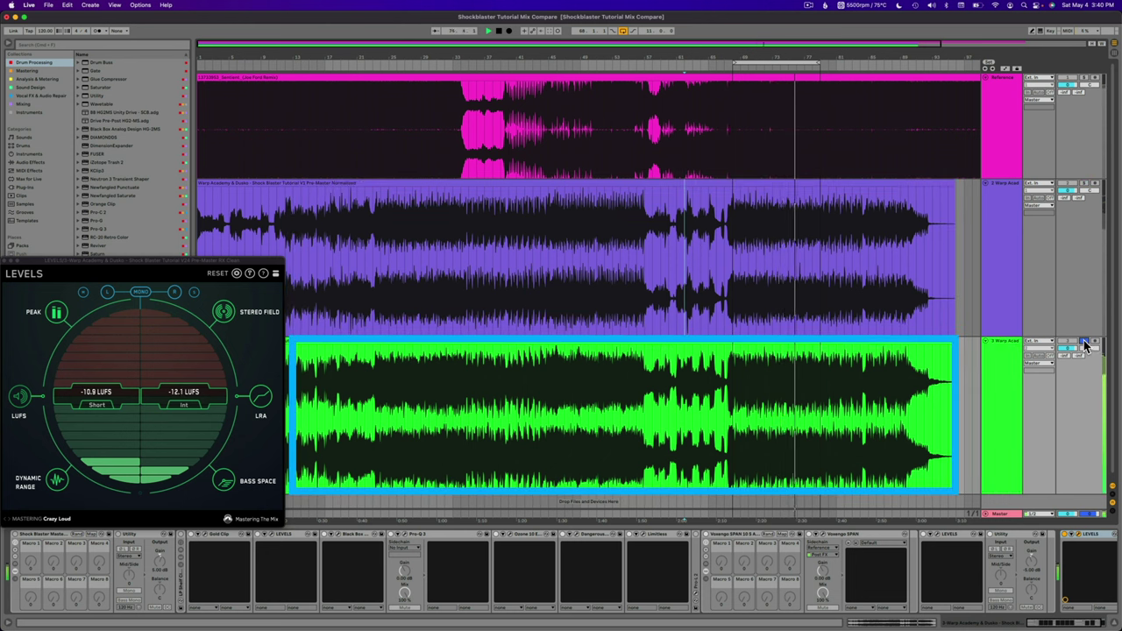
left_click(21, 397)
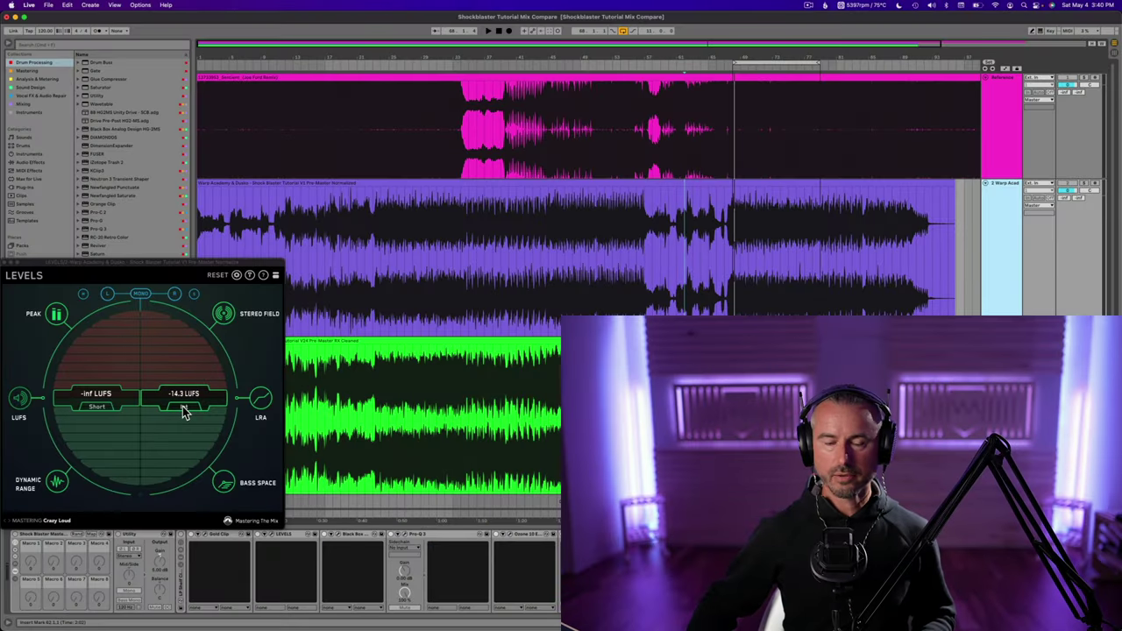
Compare the integrated LUFS readings of the V1 and V24 pre-masters, and close the LEVELS window
left_click(183, 407)
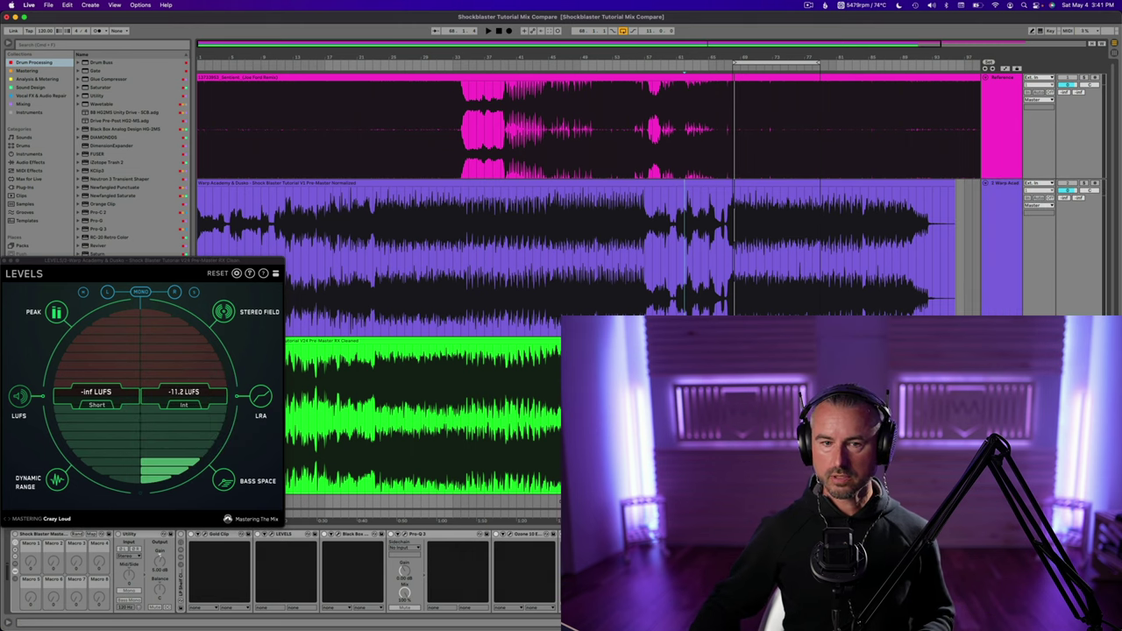
left_click(180, 414)
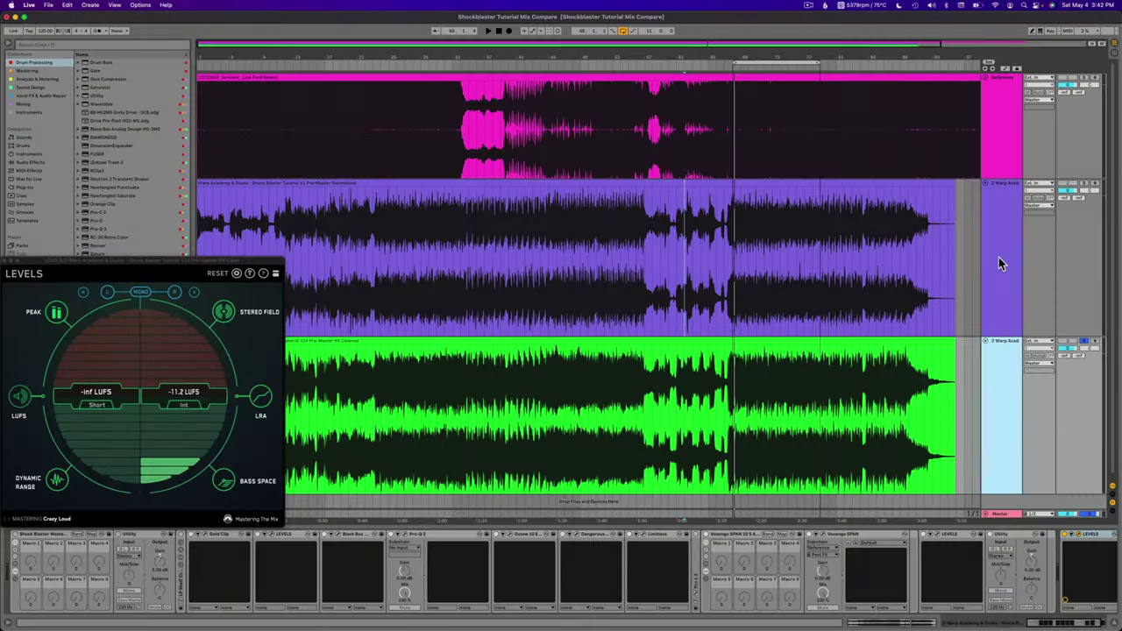
left_click(1003, 261)
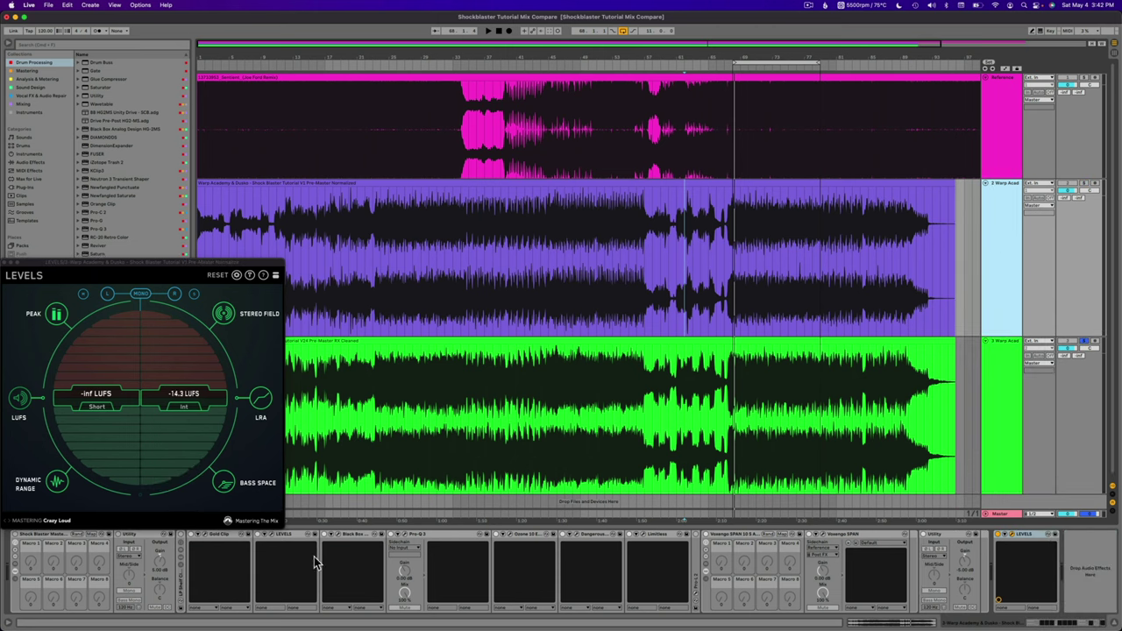
left_click(998, 411)
left_click(1016, 274)
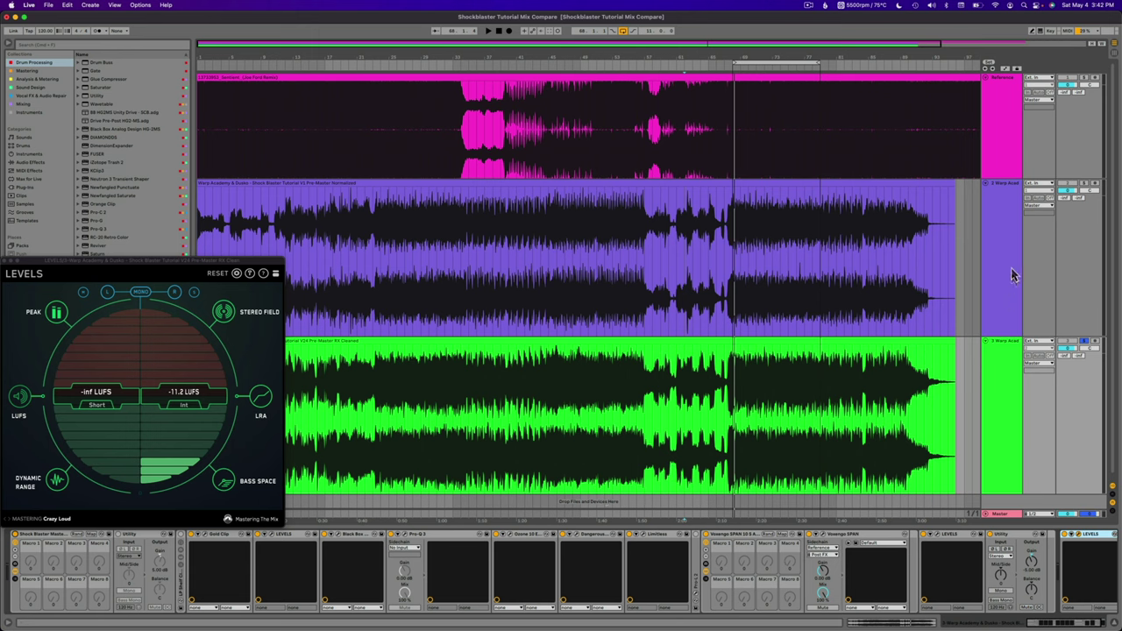
left_click(7, 262)
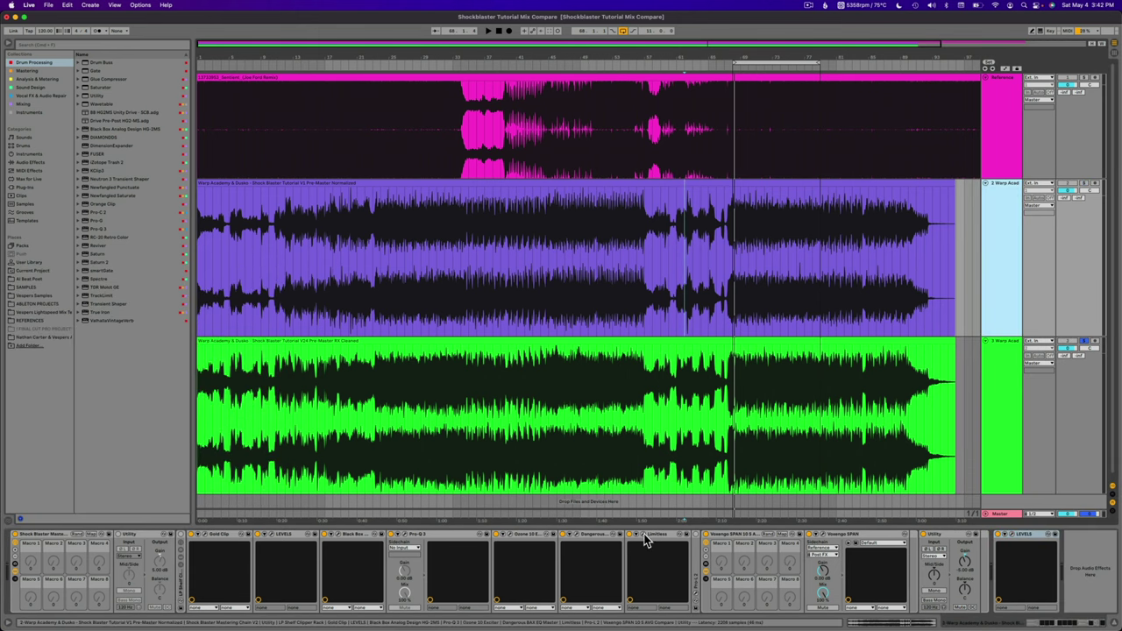
Open the V1 pre-master's Limitless and Voxengo SPAN windows, placing them side by side with SPAN reduced in size
left_click(646, 538)
left_click_drag(611, 222, 864, 102)
left_click_drag(741, 87, 772, 95)
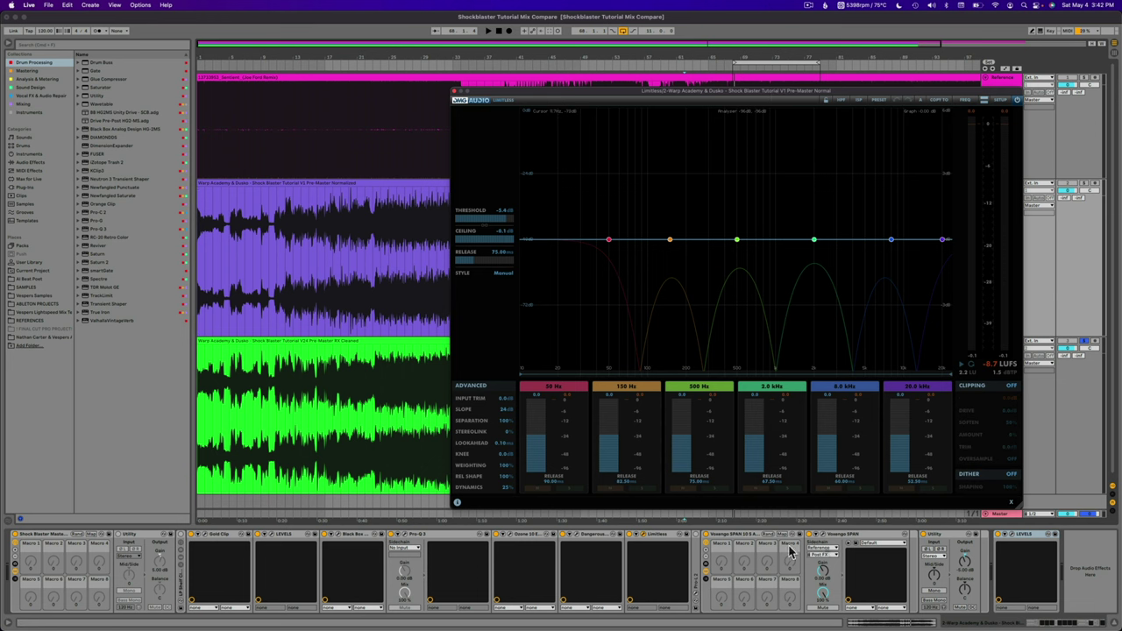
left_click(825, 538)
left_click_drag(690, 202, 395, 87)
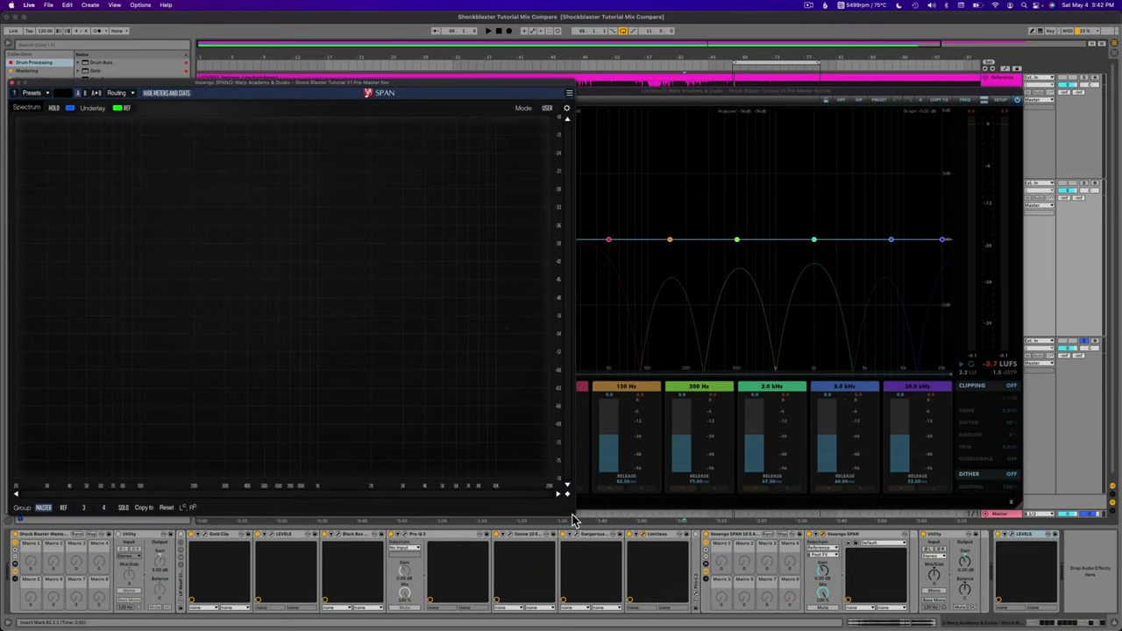
left_click_drag(575, 519, 445, 482)
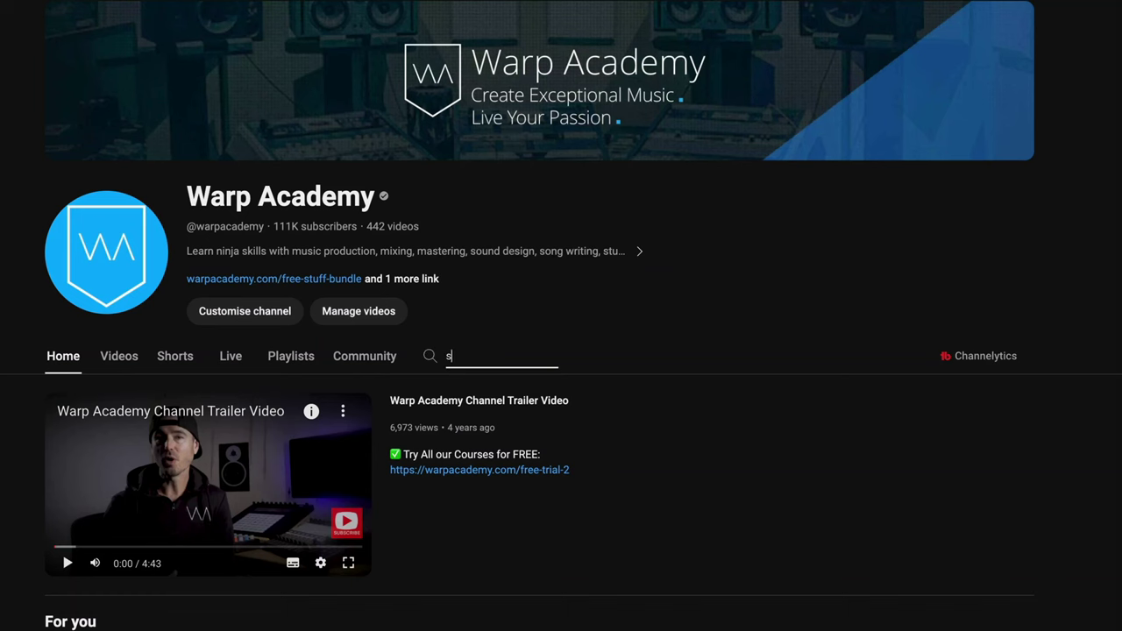
Switch to YouTube, search the Warp Academy channel for "span" and open the Voxengo SPAN mixing hack video full screen
key("Return")
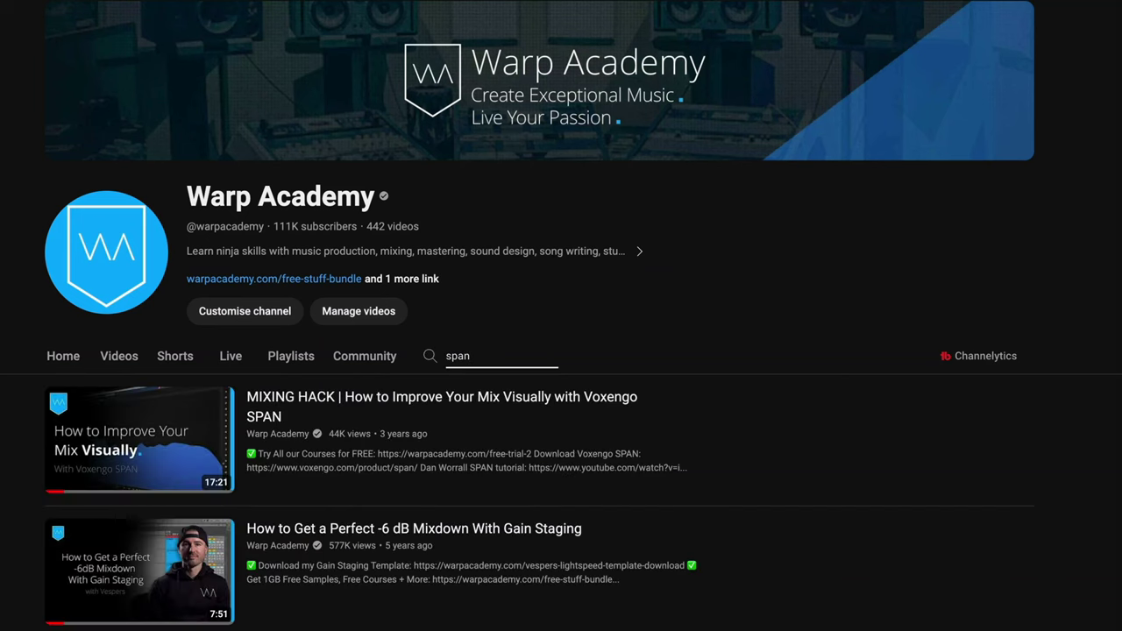
left_click(266, 400)
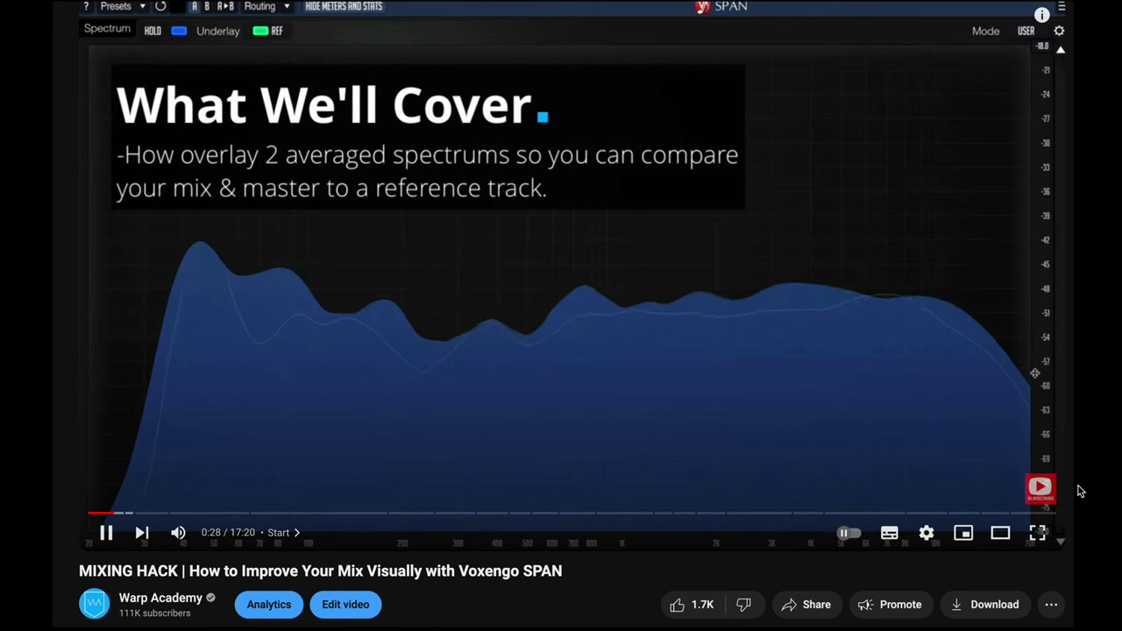
key("f")
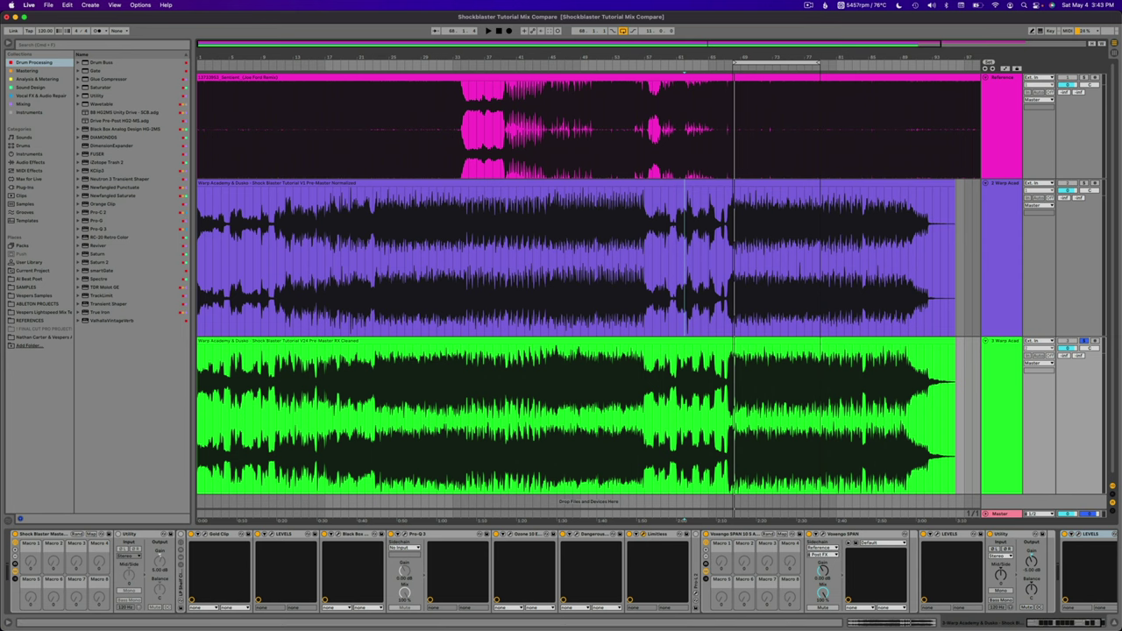
Show the V24 pre-master's Limitless and Voxengo SPAN windows and arrange them side by side, shrinking SPAN to fit
key("super+alt+p")
left_click_drag(476, 10, 817, 102)
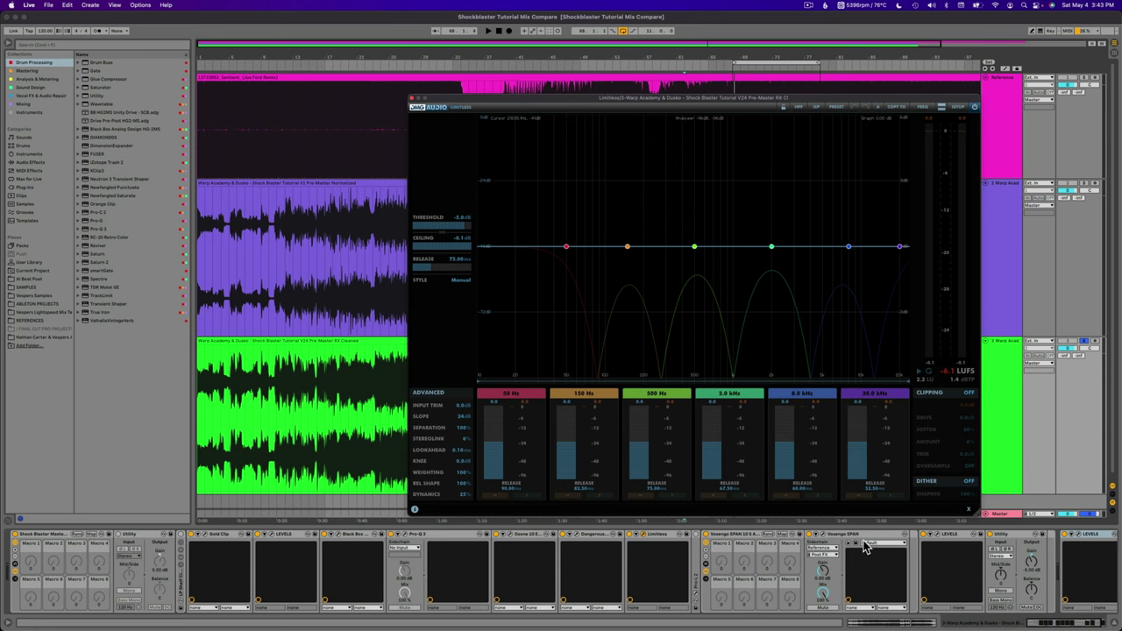
left_click(823, 539)
left_click_drag(681, 202, 339, 92)
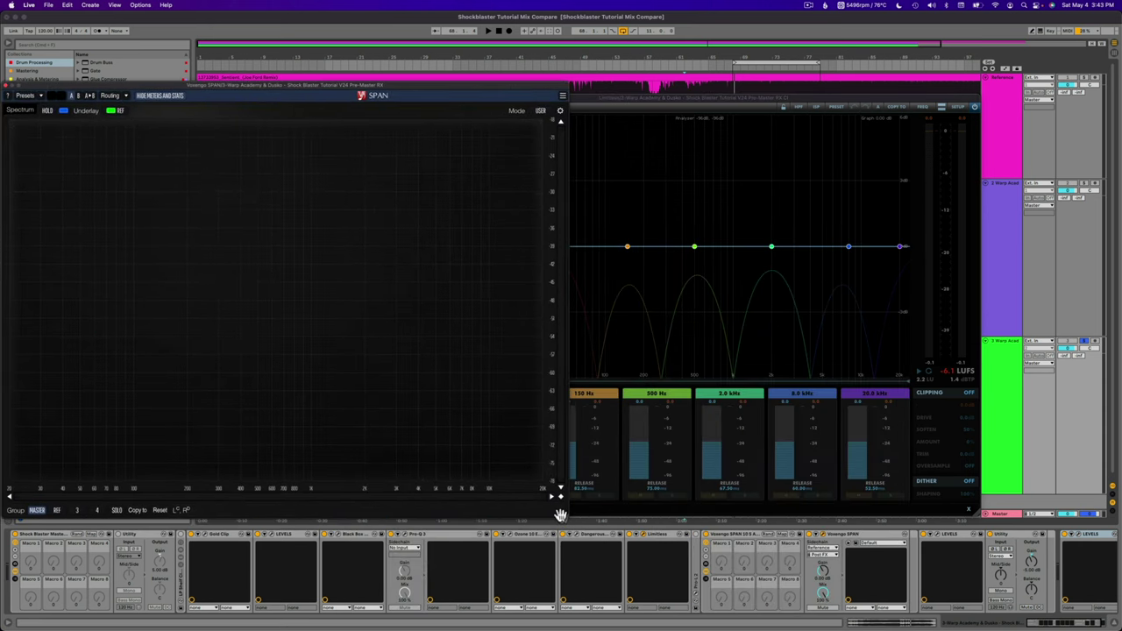
left_click_drag(567, 516, 399, 429)
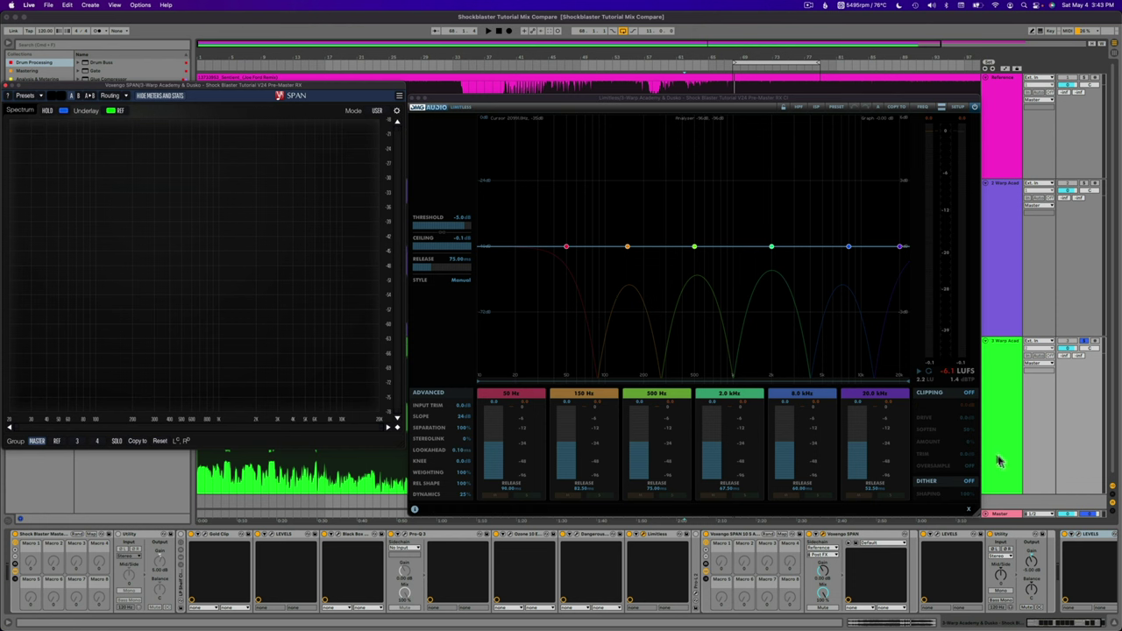
Reset the Limitless loudness reading, and play the V1 and V24 pre-masters to compare their spectrum and limiter levels
left_click(931, 375)
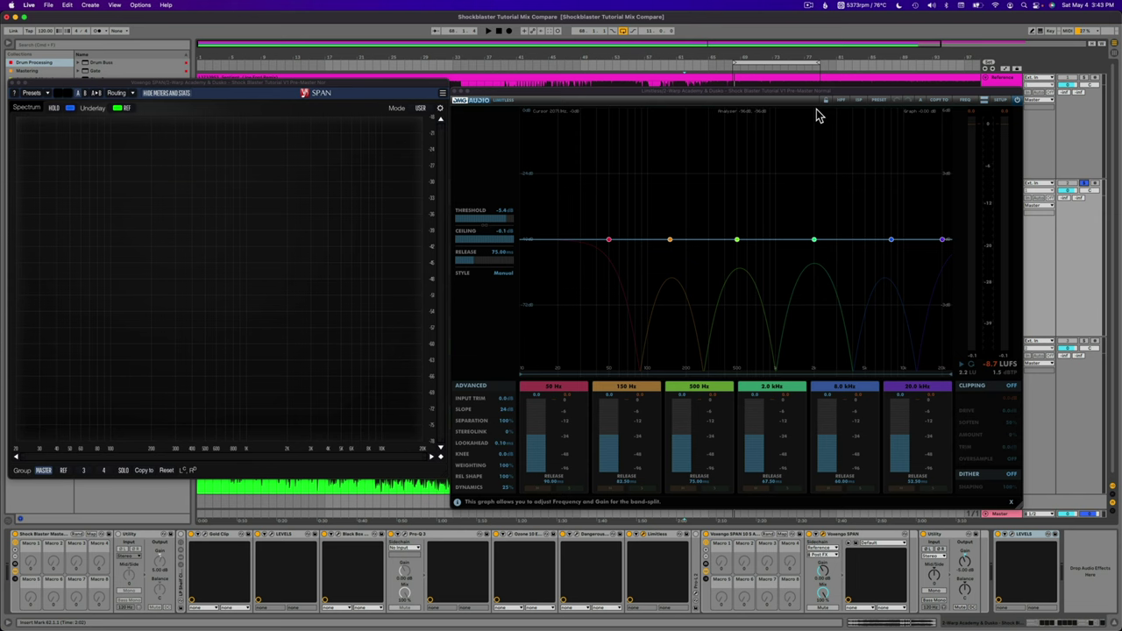
key("space")
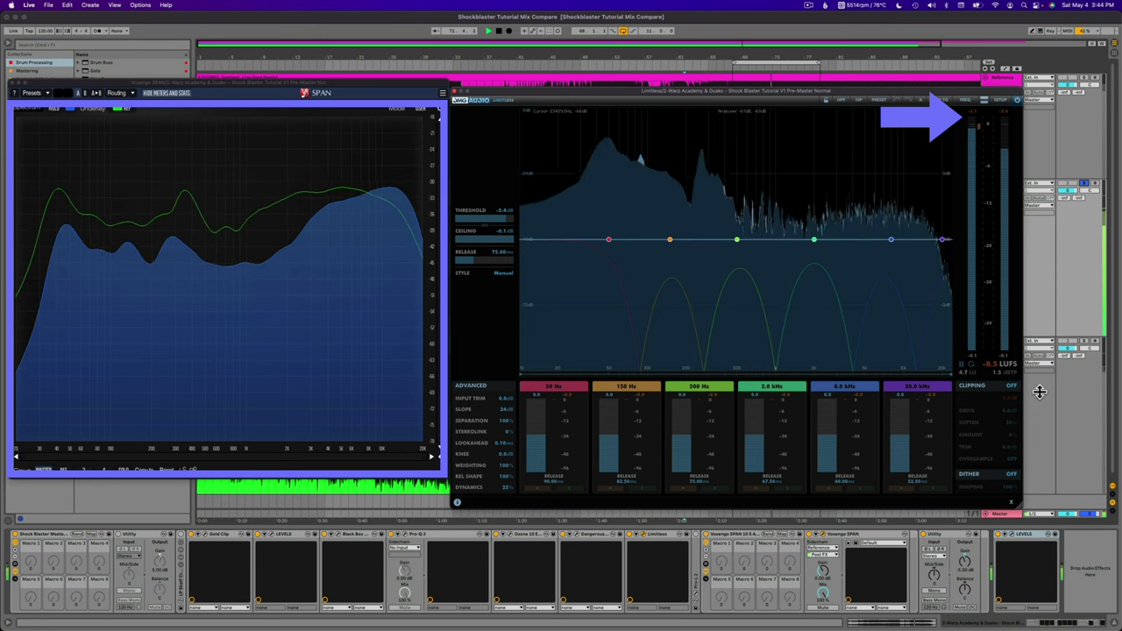
left_click(1092, 343)
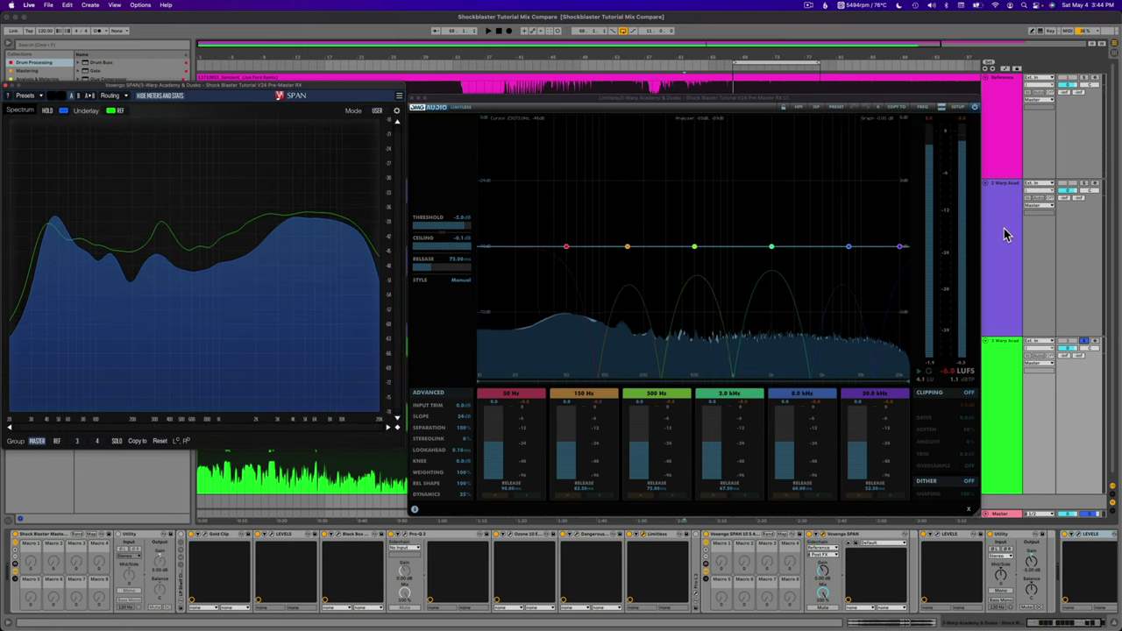
Solo the V1 pre-master and play it from bar 68 while monitoring SPAN and Limitless, stopping once measured
left_click(1085, 188)
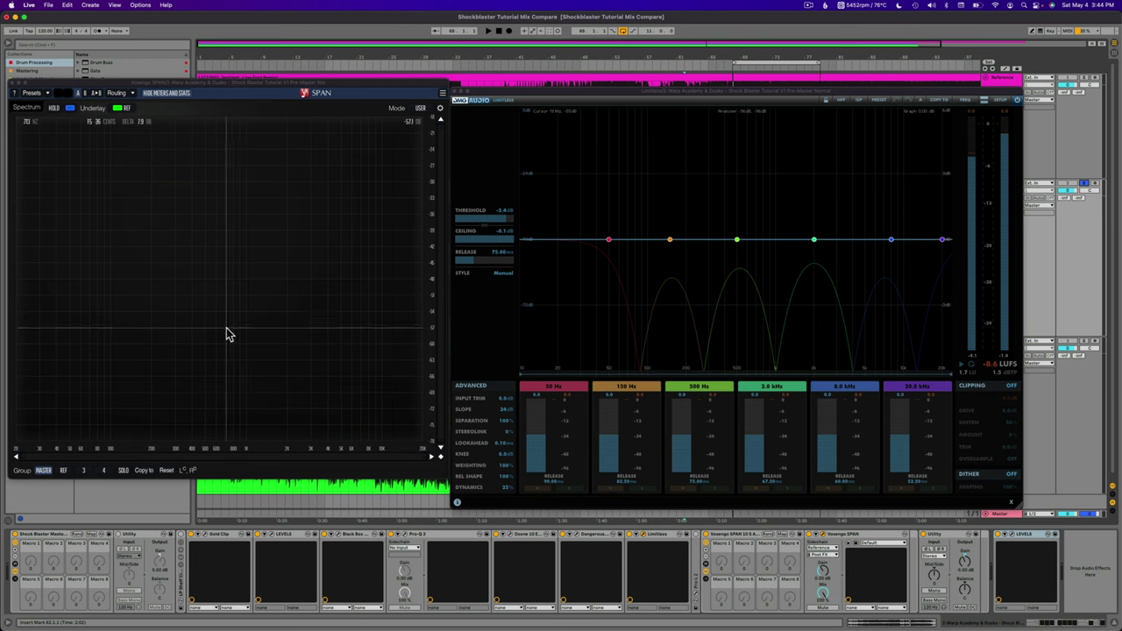
key("space")
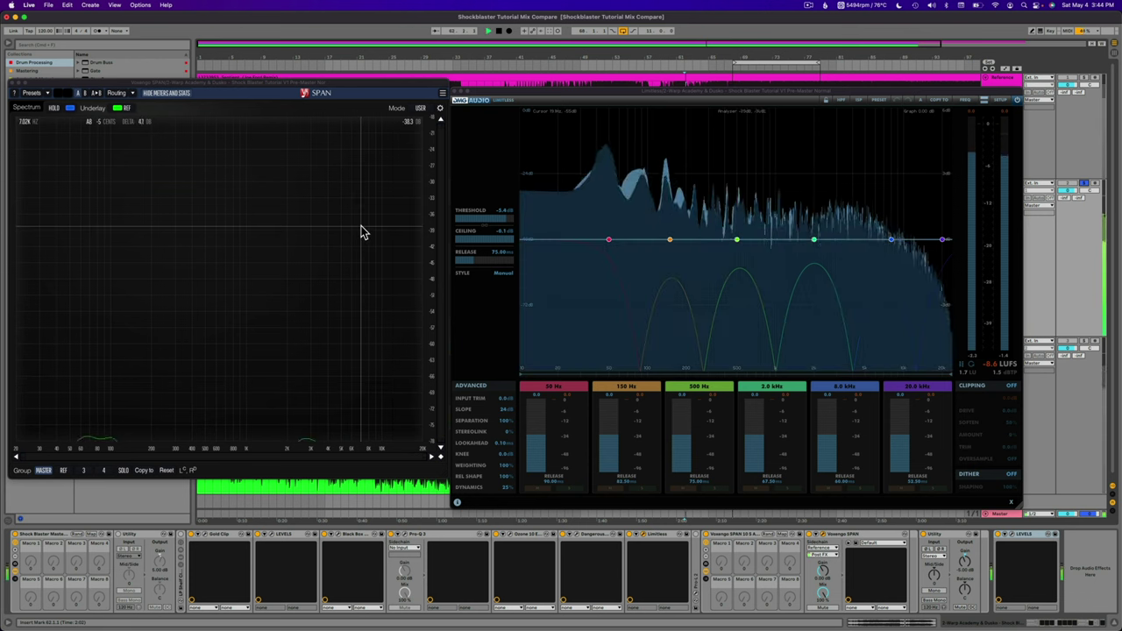
left_click_drag(603, 99, 608, 272)
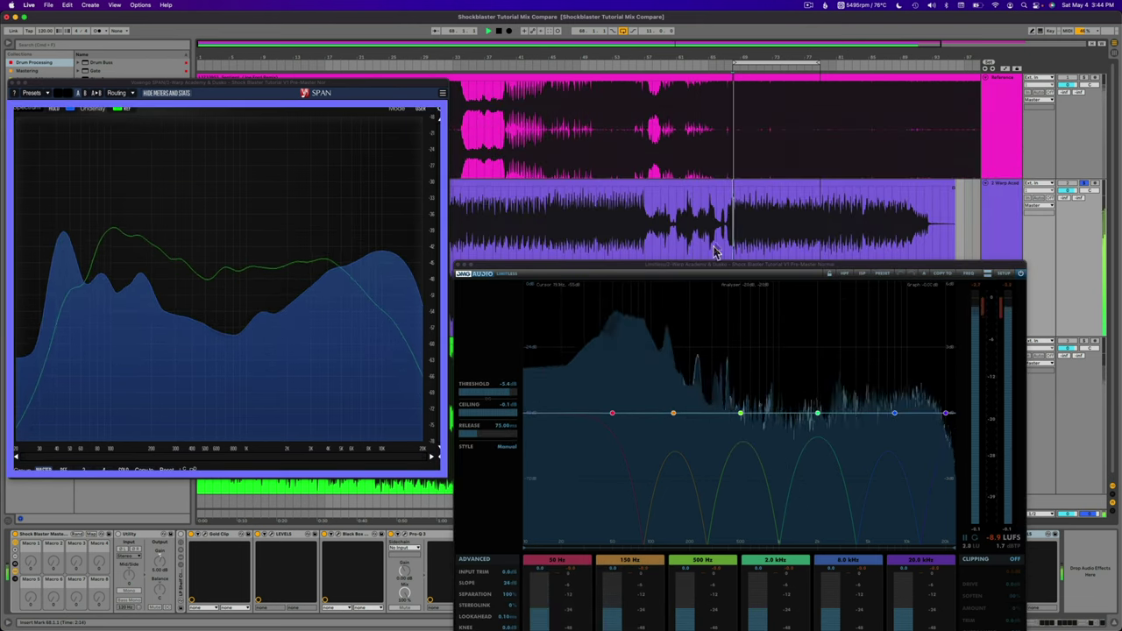
left_click_drag(696, 266, 691, 87)
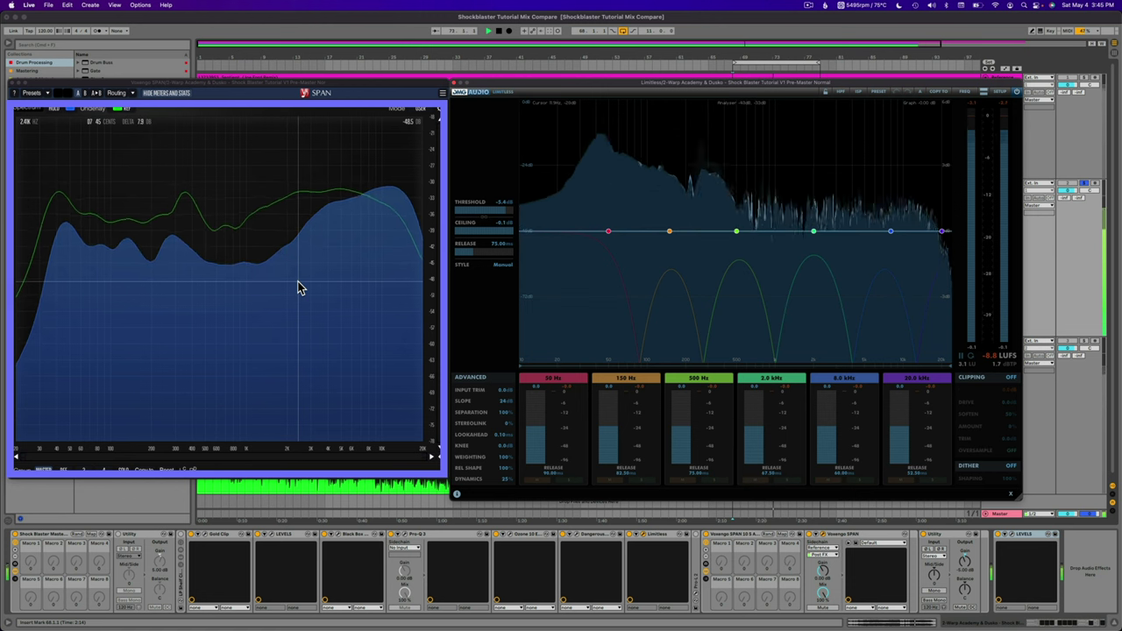
key("space")
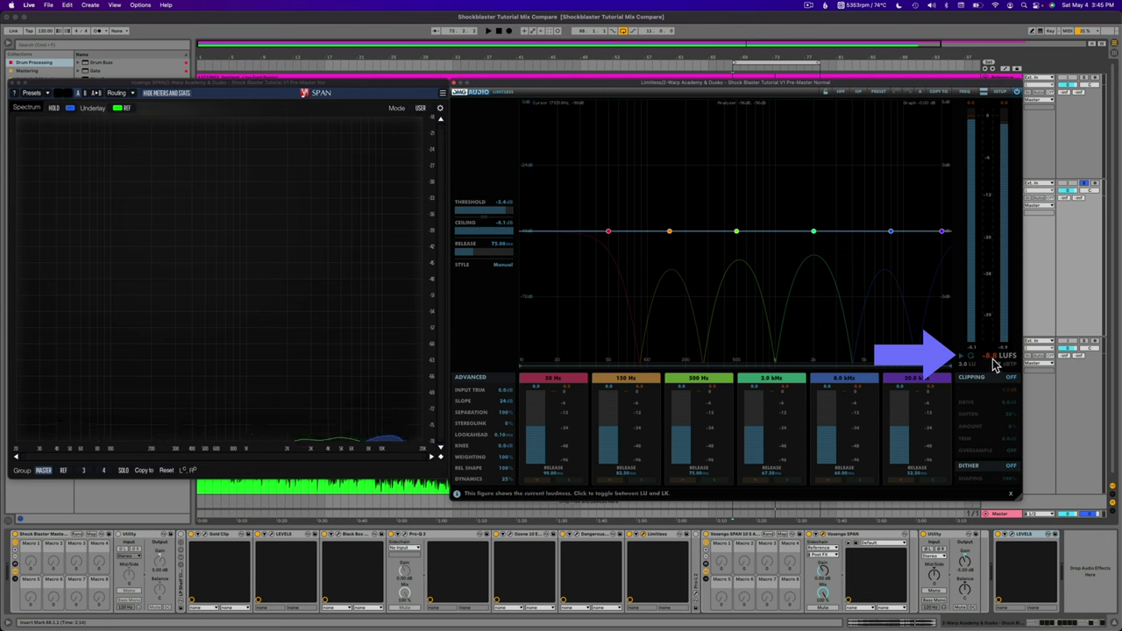
Return to the V24 pre-master track and examine the stacked track waveforms at closer range
left_click(1078, 366)
left_click(1038, 402)
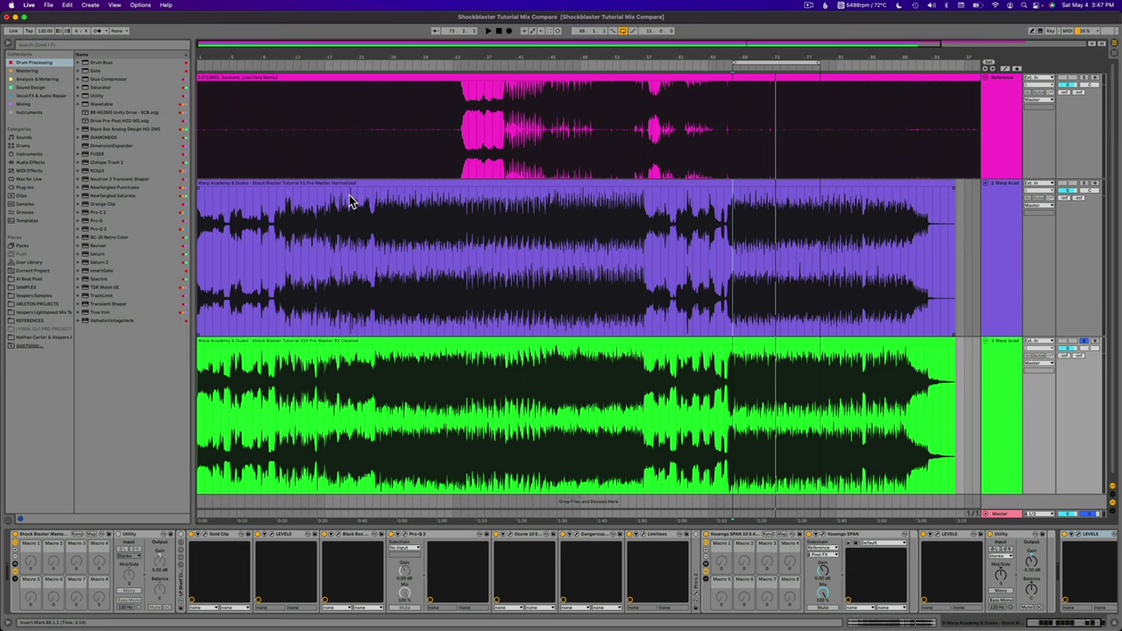
left_click_drag(349, 57, 349, 131)
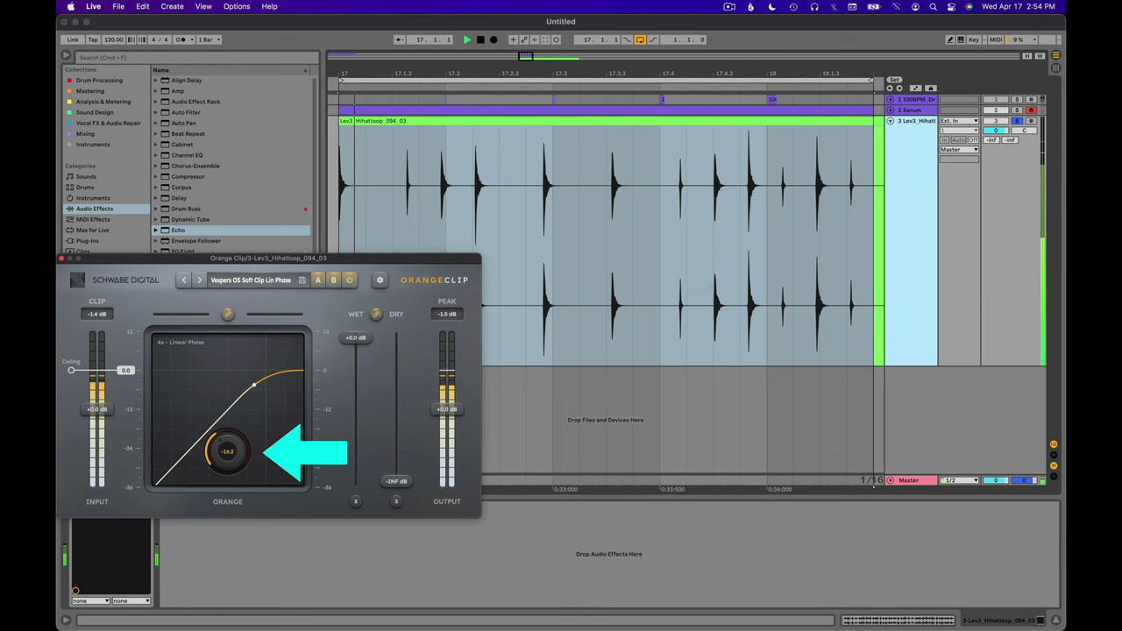
In the Untitled set, freeze the Lev3_Hihatloop_094_03 track with its Orange Clip processing and bring up the track's options again
right_click(911, 213)
left_click(928, 230)
key("Return")
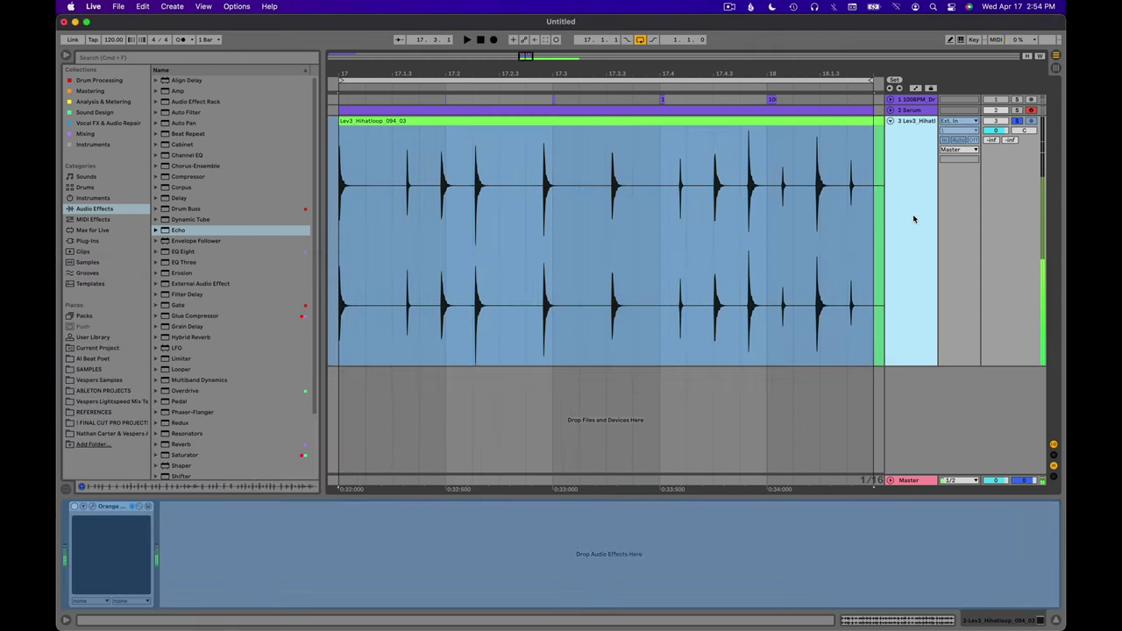
right_click(913, 214)
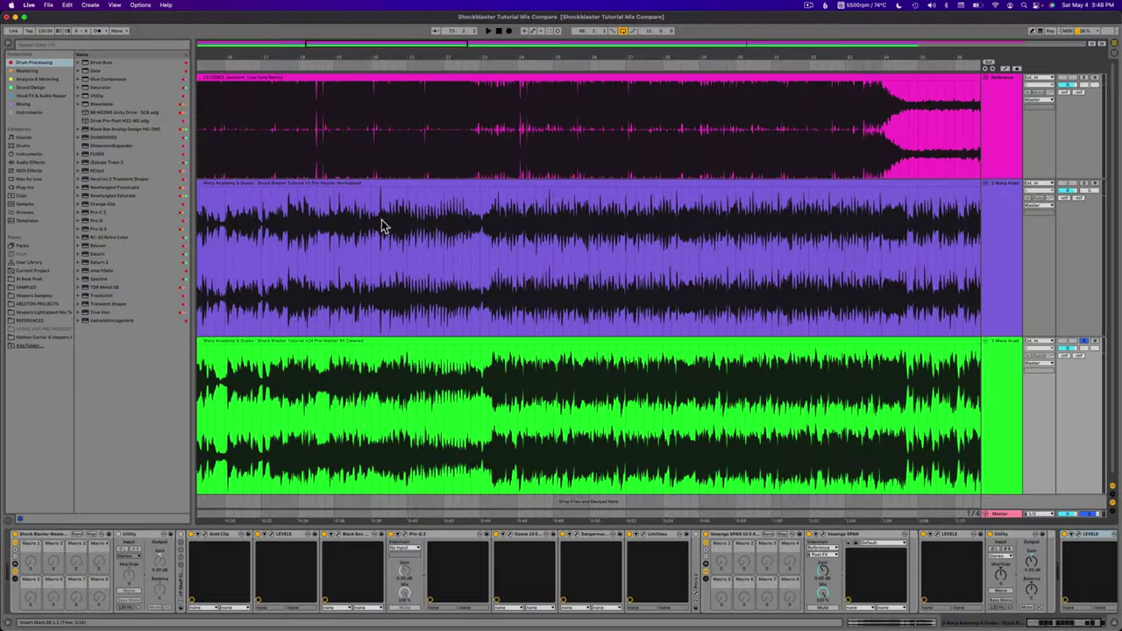
In the Shockblaster Tutorial Mix Compare set, inspect the V1 and V24 pre-master waveforms down to individual samples
mouse_move(377, 54)
left_mouse_down()
mouse_move(377, 131)
mouse_move(418, 32)
mouse_move(431, 56)
mouse_move(468, 75)
mouse_move(468, 114)
left_mouse_up()
left_click_drag(546, 57, 546, 311)
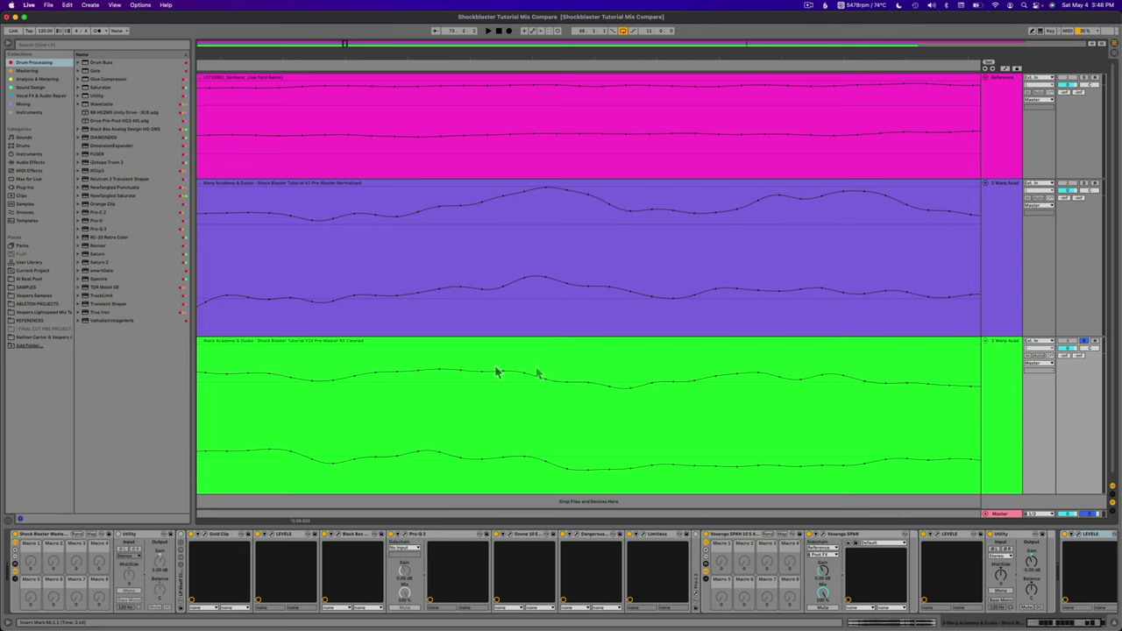
Examine the same transient across the stacked reference, V1 and V24 pre-master waveforms at a wider range and again up close
left_click_drag(484, 53, 507, 361)
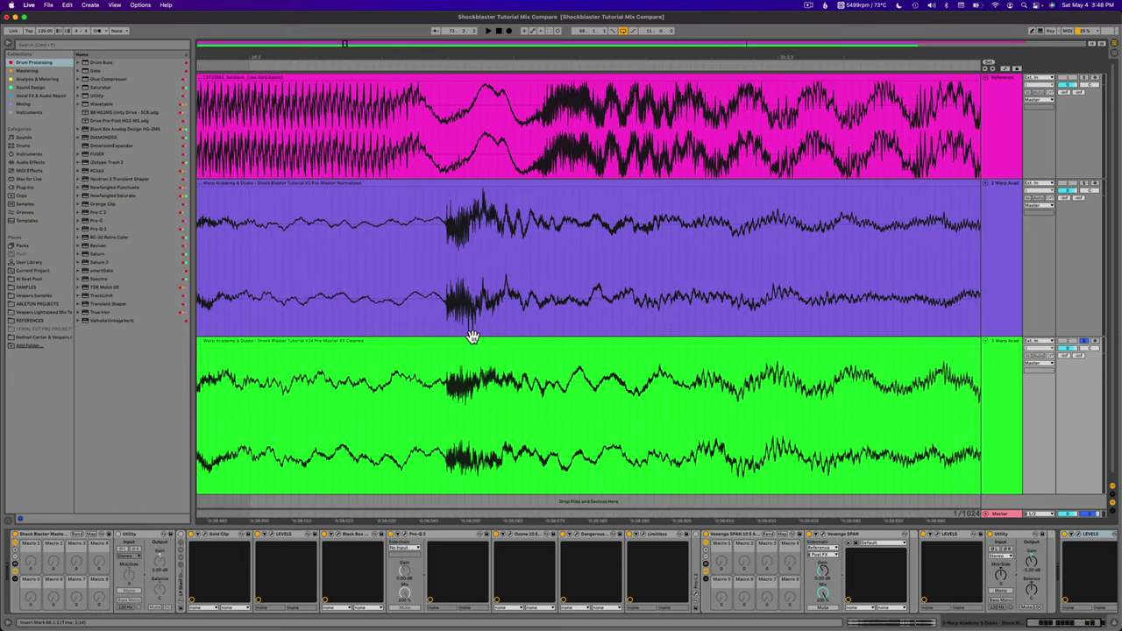
left_click_drag(480, 61, 481, 22)
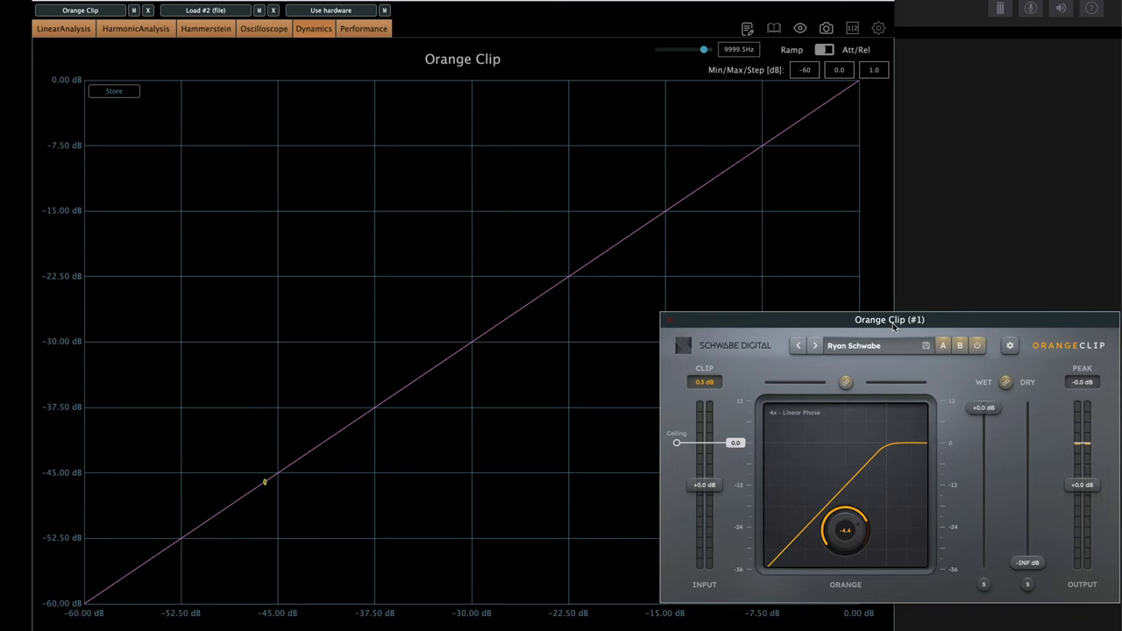
In the plugin analyzer, load Orange Clip's Vespers 0X Hard Clip preset and lower the clipping ceiling from its dynamics curve
left_click(882, 346)
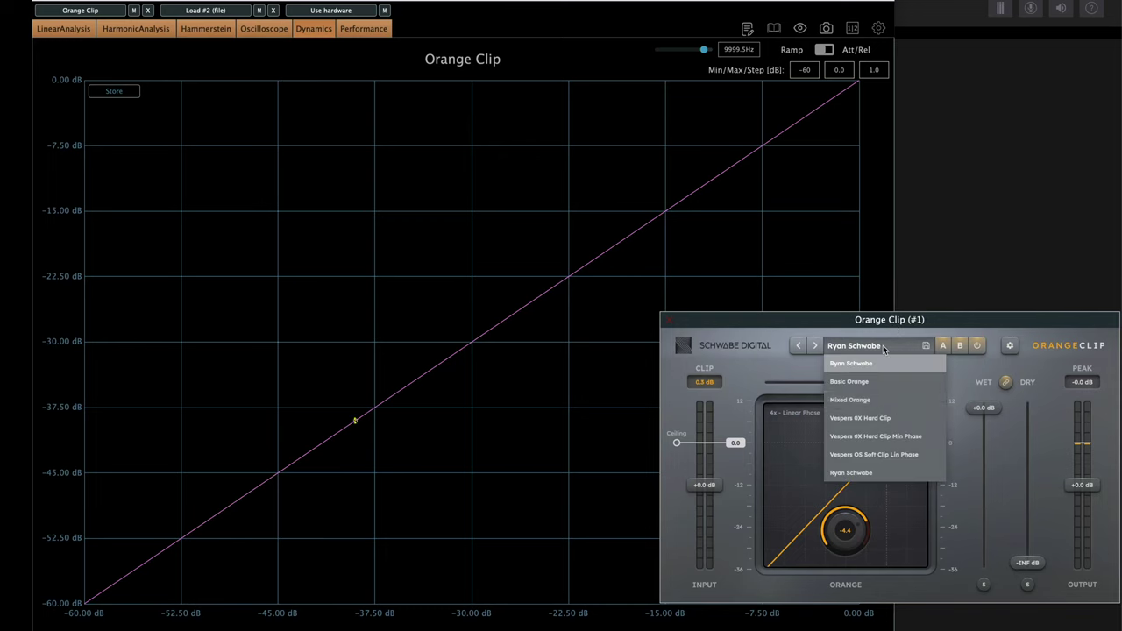
left_click(860, 418)
left_click_drag(736, 445, 735, 513)
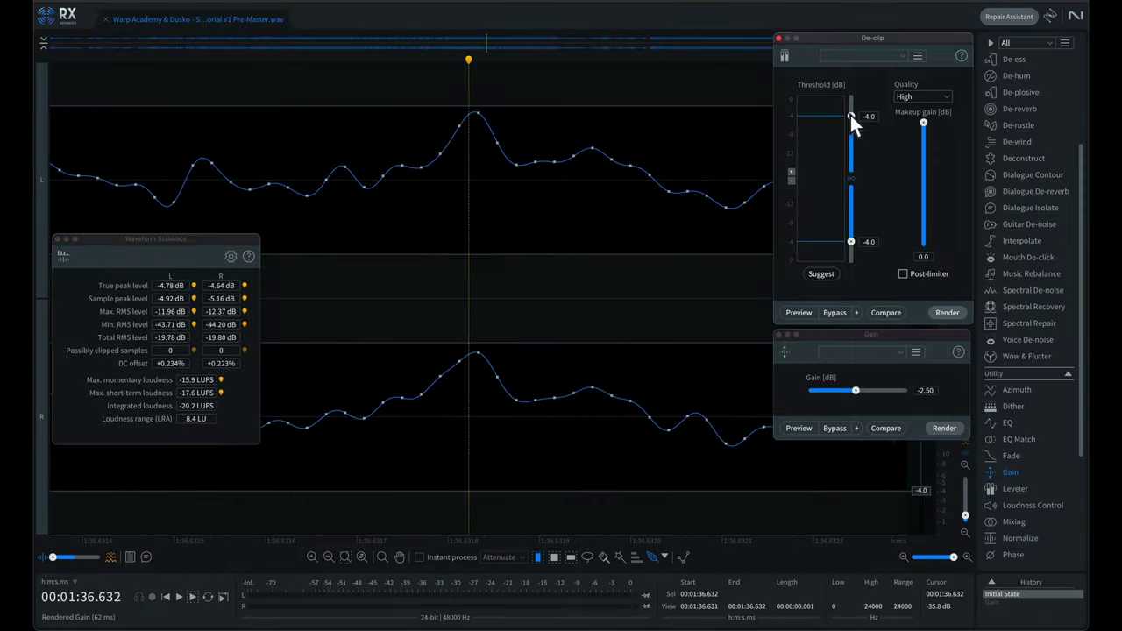
In iZotope RX, lower the De-clip threshold for the peak in the V1 Pre-Master waveform
left_click_drag(850, 115, 850, 129)
left_click(431, 211)
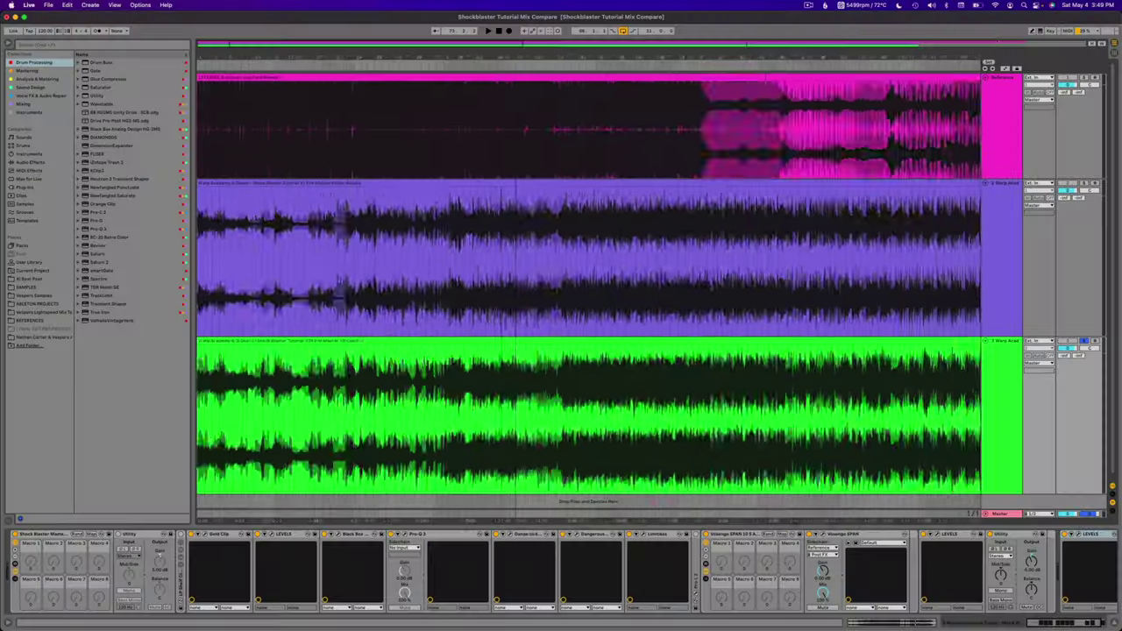
In the Shockblaster Tutorial Mix Compare set, compare the tracks' full-length waveforms and inspect another V1 and V24 peak at sample level
scroll(478, 203, "down", 3)
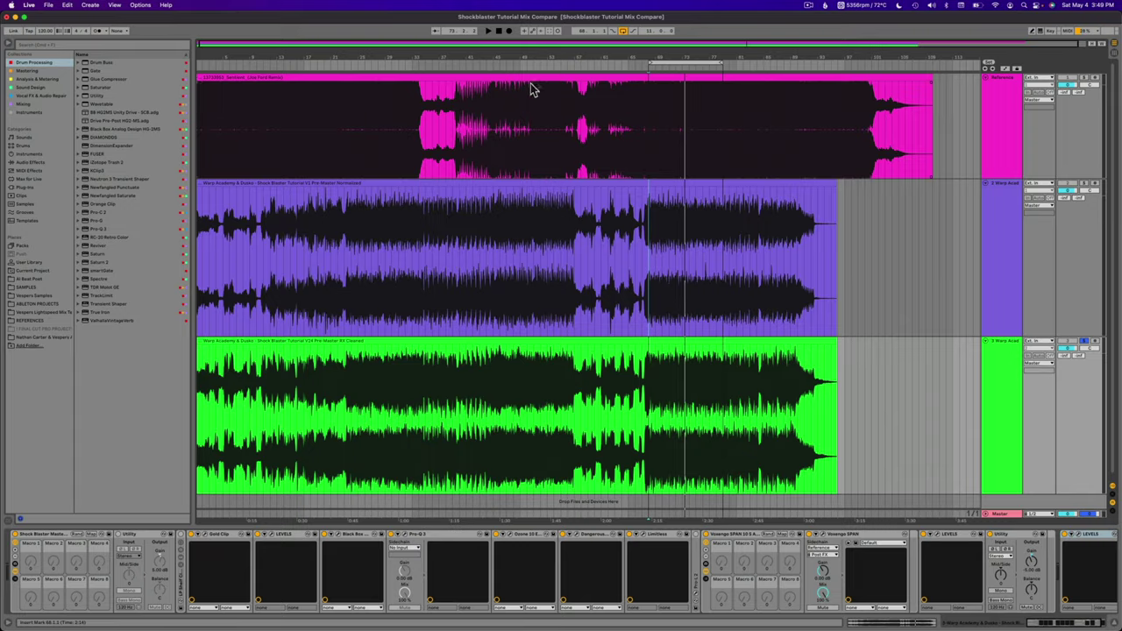
mouse_move(529, 60)
left_mouse_down()
mouse_move(479, 68)
mouse_move(471, 45)
mouse_move(485, 99)
left_mouse_up()
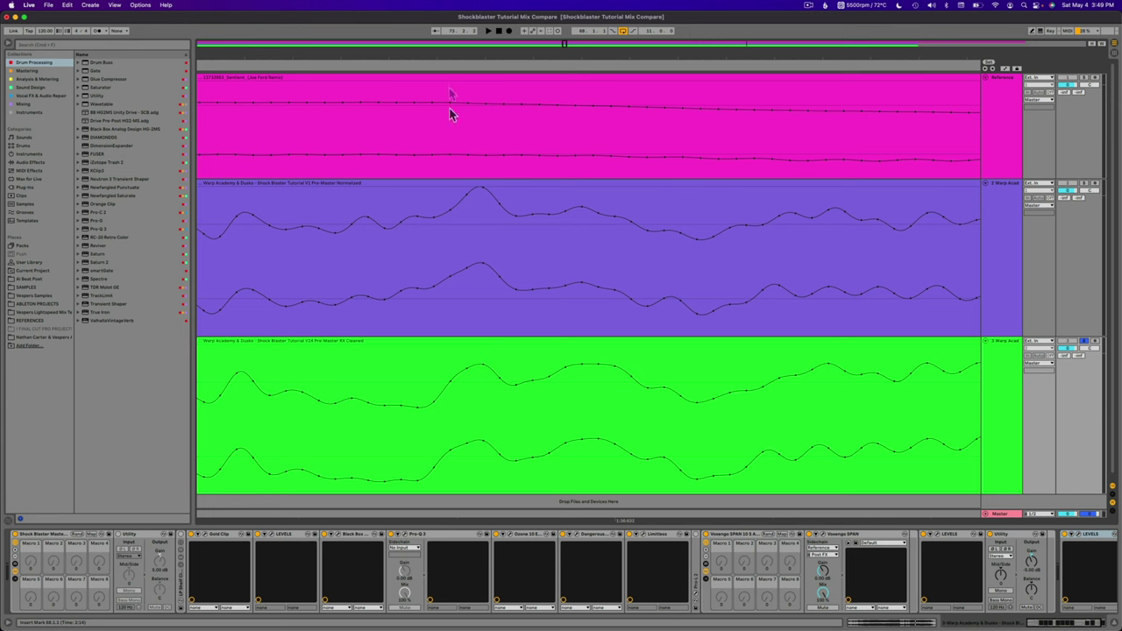
left_click_drag(474, 56, 474, 3)
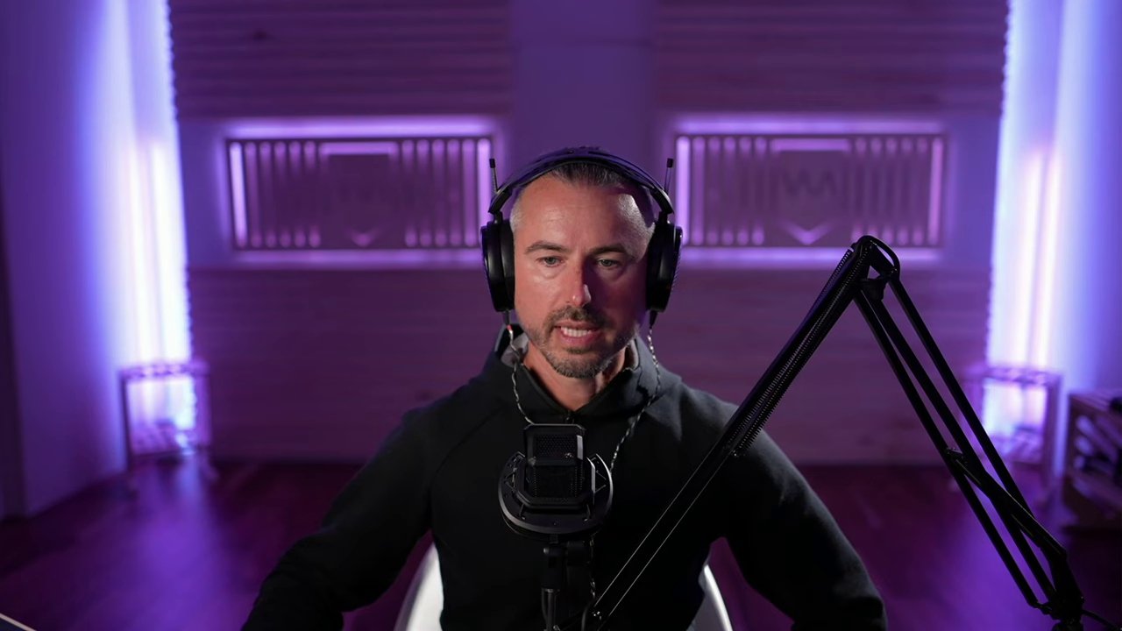